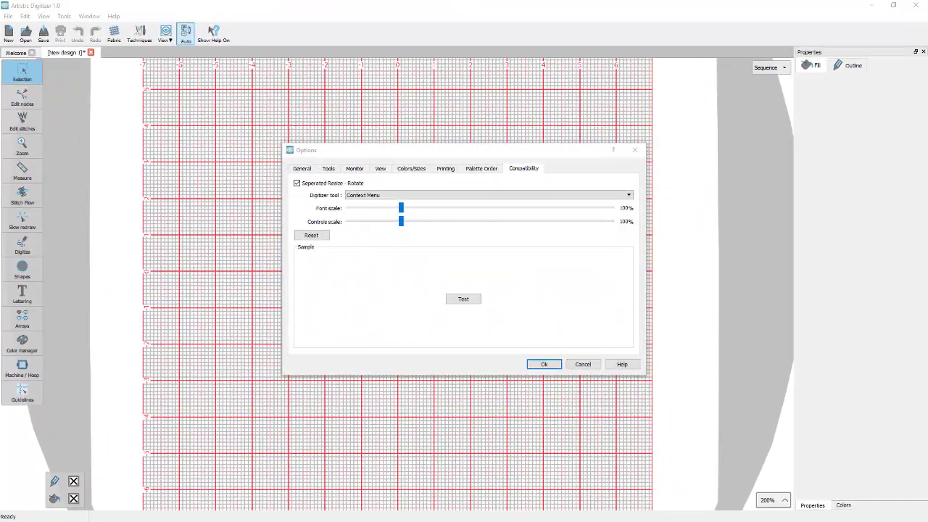
Step: Set the Compatibility digitizer tool option to Bezier Tool and dismiss the restart warning
{"action": "left_click", "coordinate": [551, 279]}
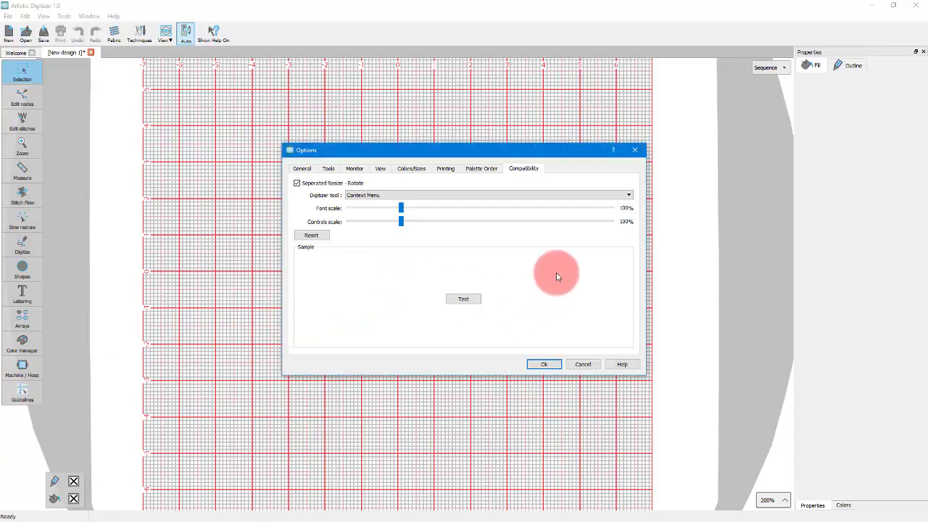
{"action": "left_click", "coordinate": [532, 195]}
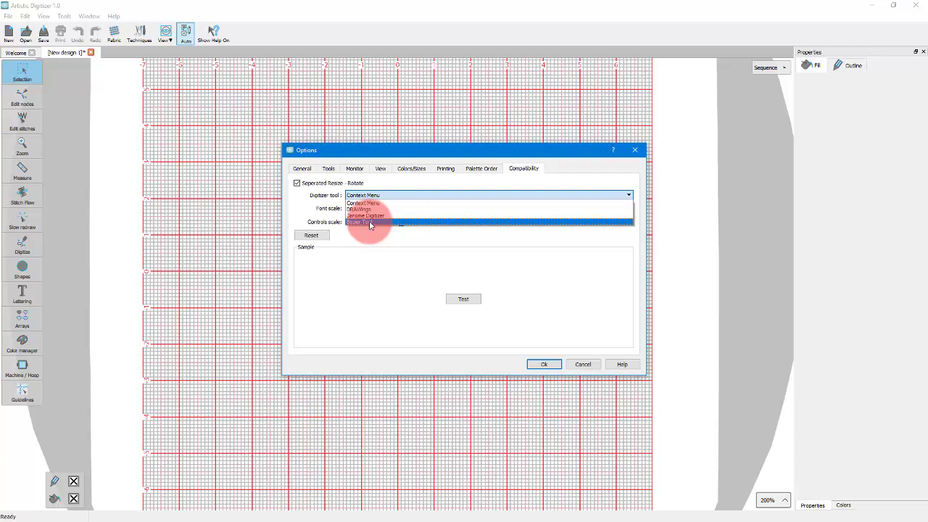
{"action": "left_click", "coordinate": [370, 223]}
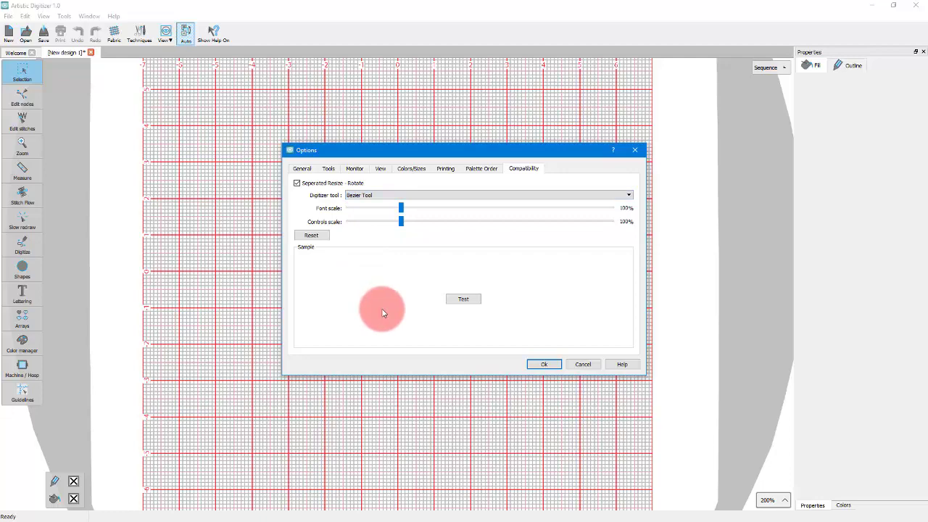
{"action": "left_click", "coordinate": [542, 365]}
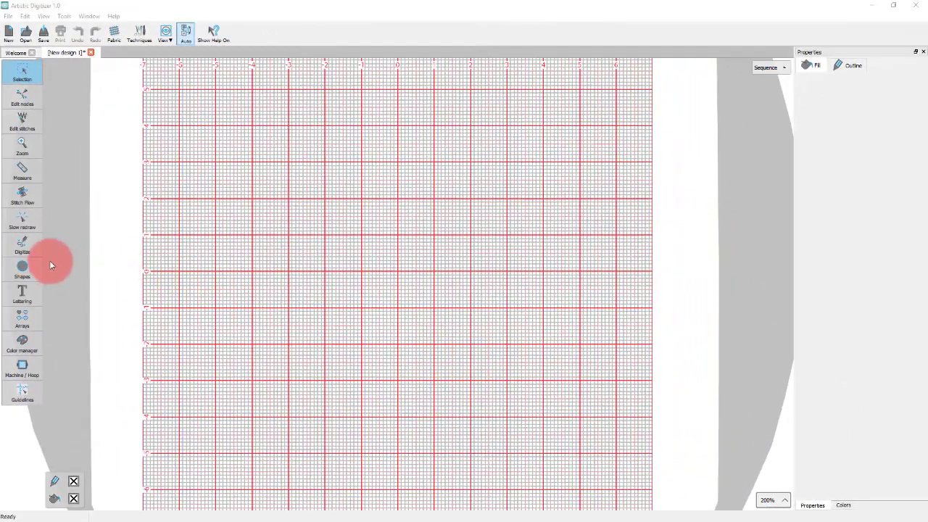
{"action": "left_click", "coordinate": [22, 245]}
Step: Start an Outline shape and place a zigzag of six corner points
{"action": "left_click", "coordinate": [23, 245]}
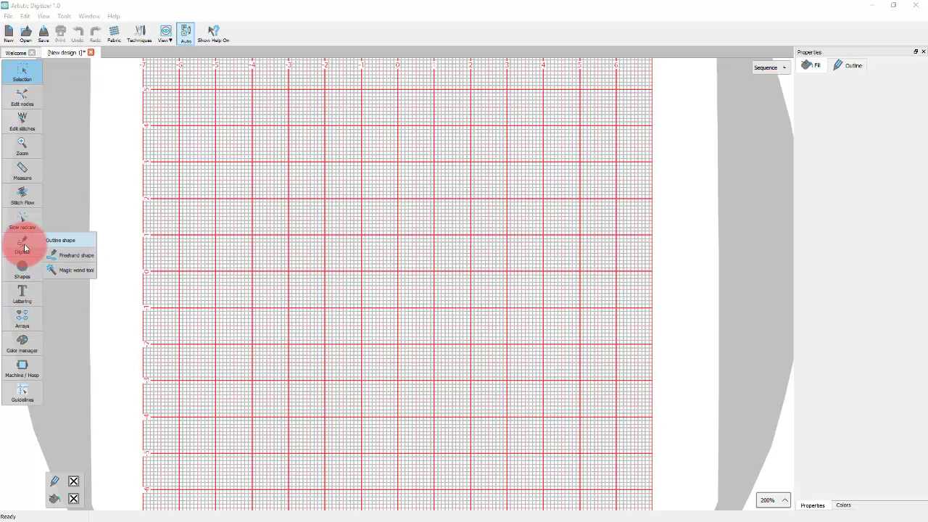
{"action": "left_click", "coordinate": [23, 245]}
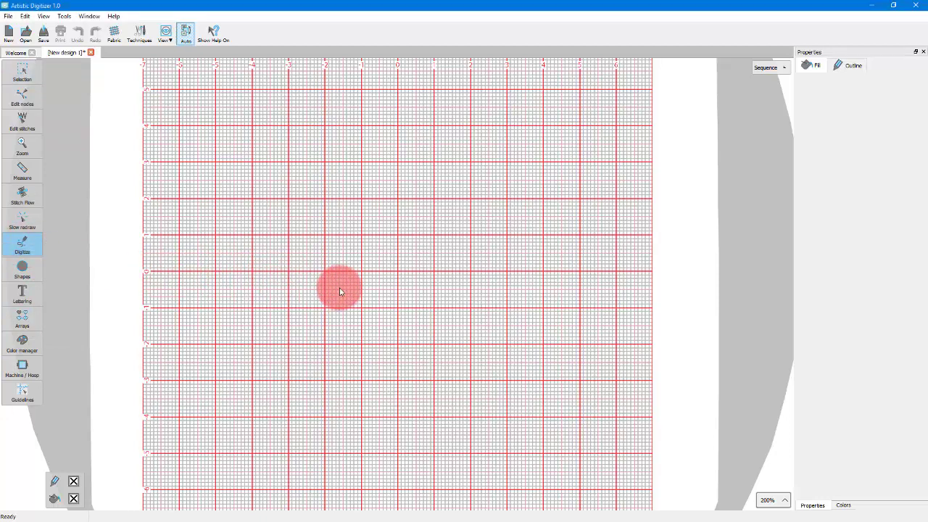
{"action": "left_click", "coordinate": [244, 247]}
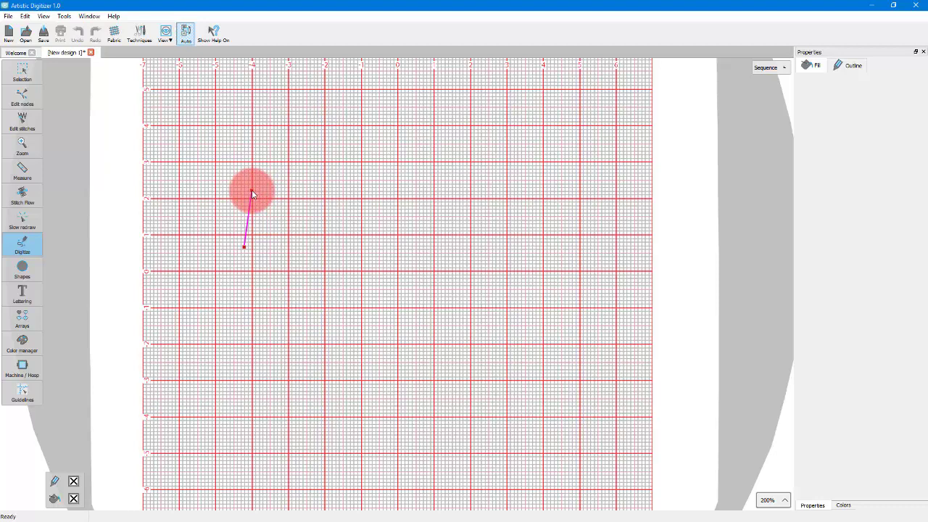
{"action": "left_click", "coordinate": [259, 193]}
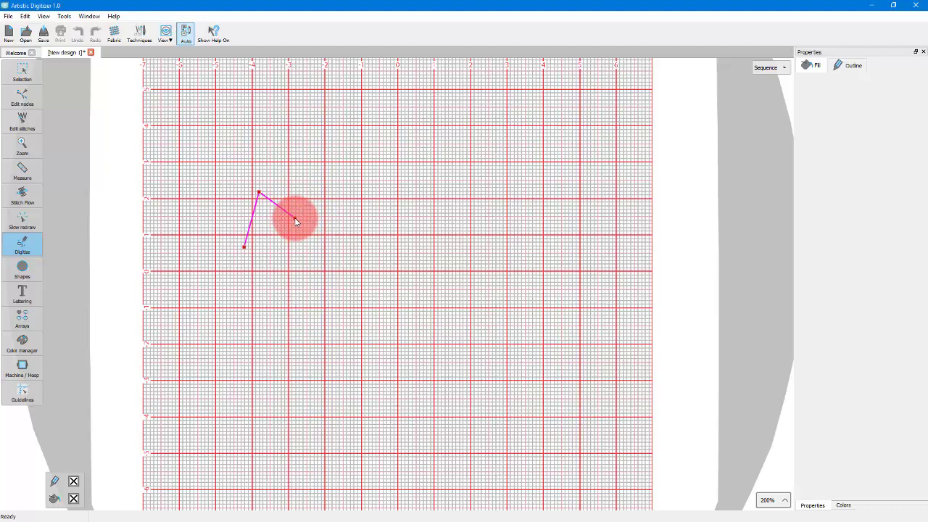
{"action": "left_click", "coordinate": [281, 165]}
{"action": "left_click", "coordinate": [304, 172]}
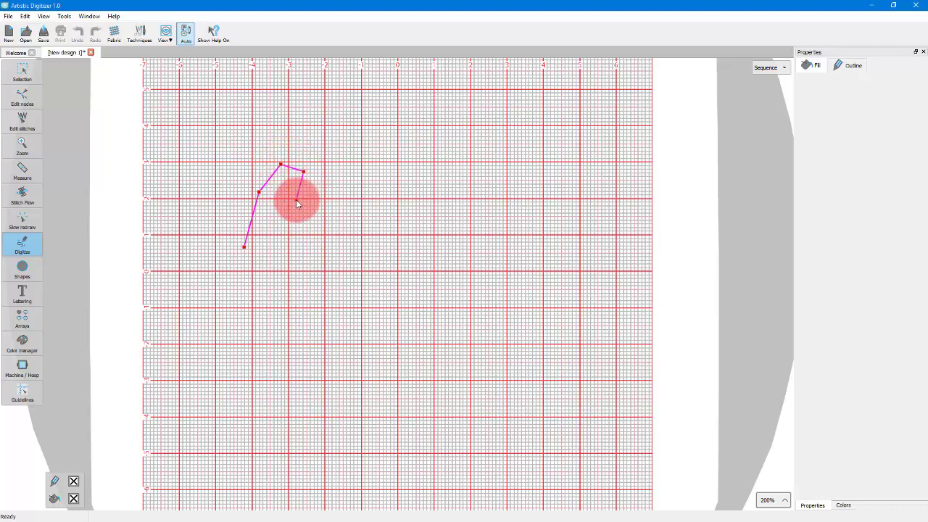
{"action": "left_click", "coordinate": [297, 200]}
{"action": "left_click", "coordinate": [282, 218]}
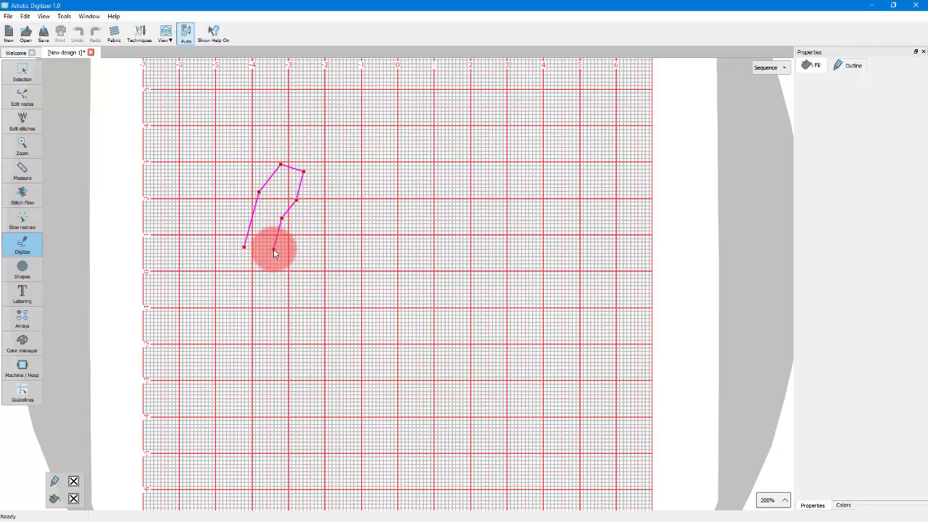
Step: Extend the outline with curve points looping downward, then remove the last two points
{"action": "right_click", "coordinate": [277, 245]}
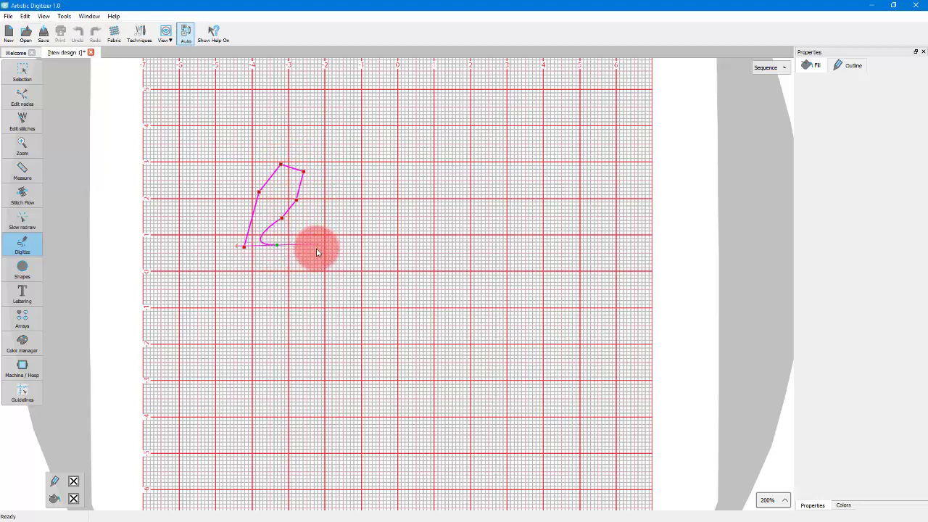
{"action": "right_click", "coordinate": [326, 218]}
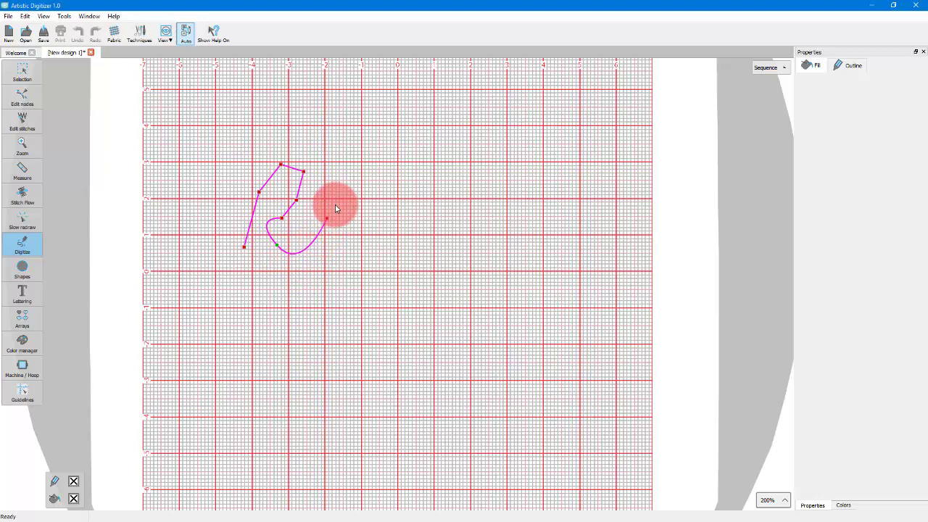
{"action": "right_click", "coordinate": [370, 234]}
{"action": "left_click", "coordinate": [389, 263]}
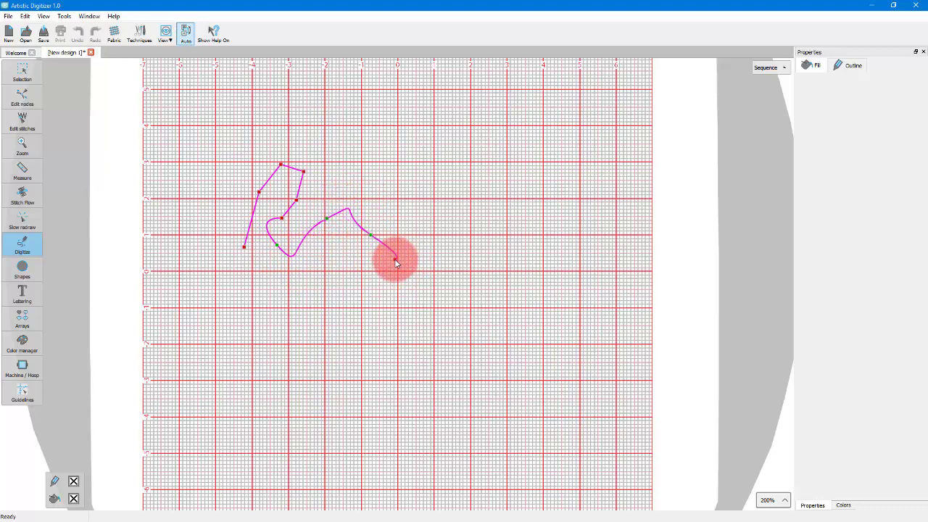
{"action": "right_click", "coordinate": [382, 269]}
{"action": "right_click", "coordinate": [294, 282]}
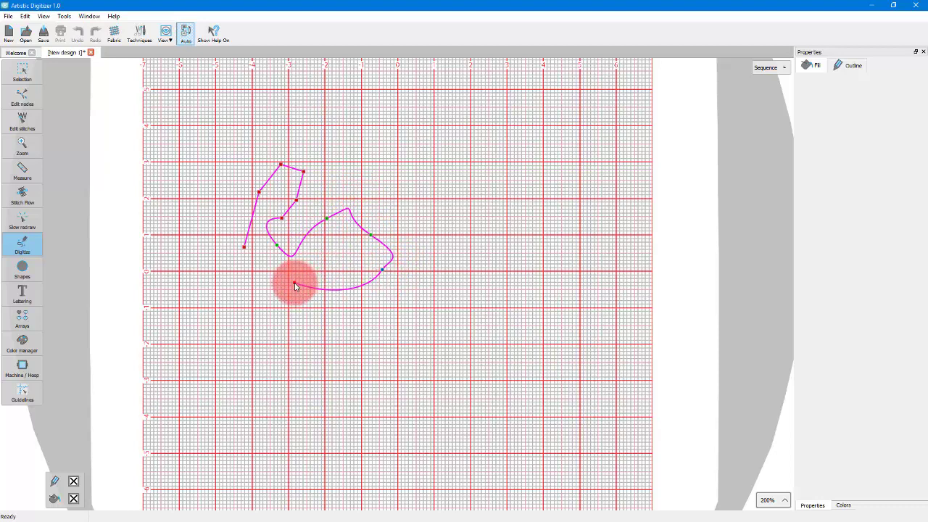
{"action": "left_click", "coordinate": [223, 287]}
{"action": "right_click", "coordinate": [224, 300]}
{"action": "right_click", "coordinate": [208, 350]}
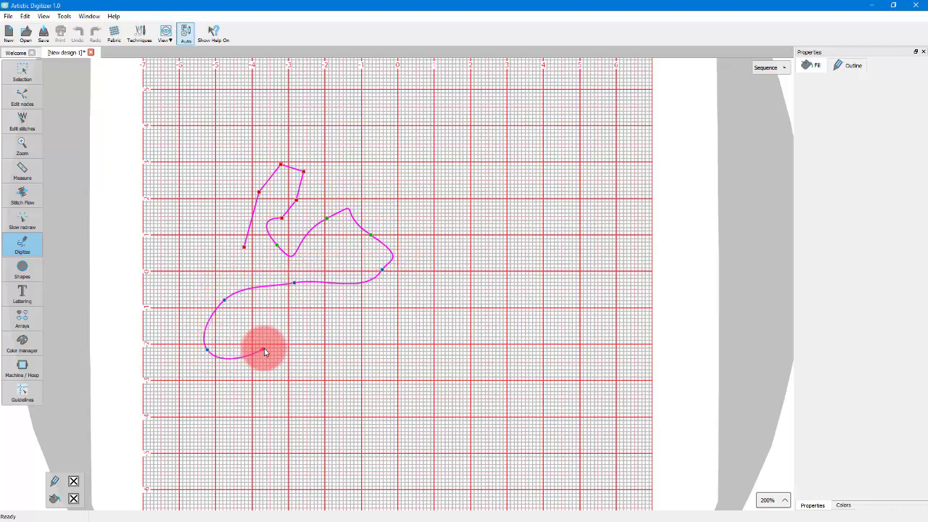
{"action": "right_click", "coordinate": [284, 332]}
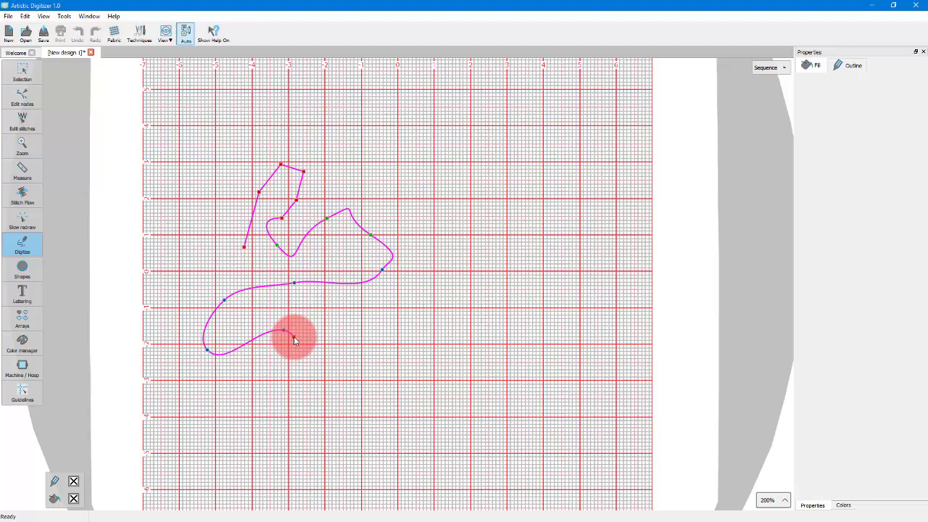
{"action": "key", "text": "BackSpace"}
{"action": "key", "text": "BackSpace"}
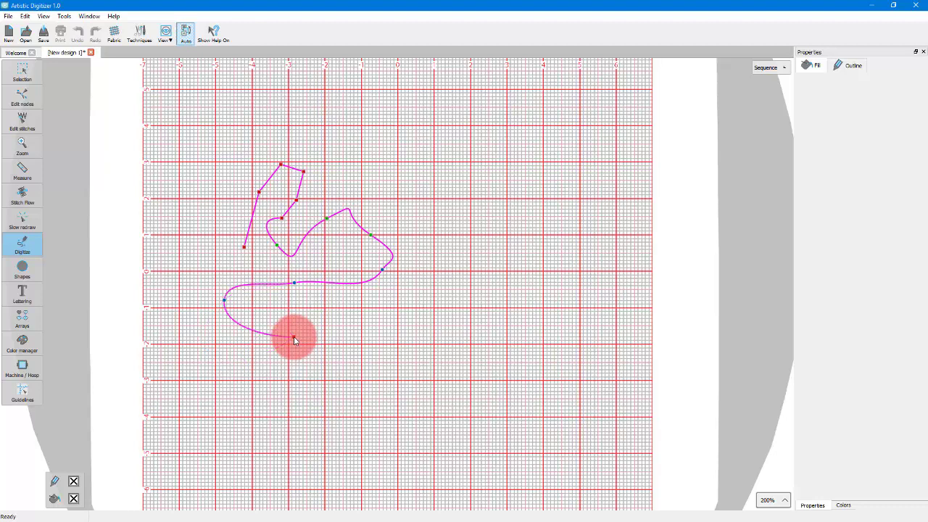
Step: Replace the curvy points with a three-corner peak and finish it as a line
{"action": "key", "text": "BackSpace"}
{"action": "key", "text": "BackSpace"}
{"action": "key", "text": "BackSpace"}
{"action": "key", "text": "BackSpace"}
{"action": "key", "text": "BackSpace"}
{"action": "key", "text": "BackSpace"}
{"action": "key", "text": "BackSpace"}
{"action": "key", "text": "BackSpace"}
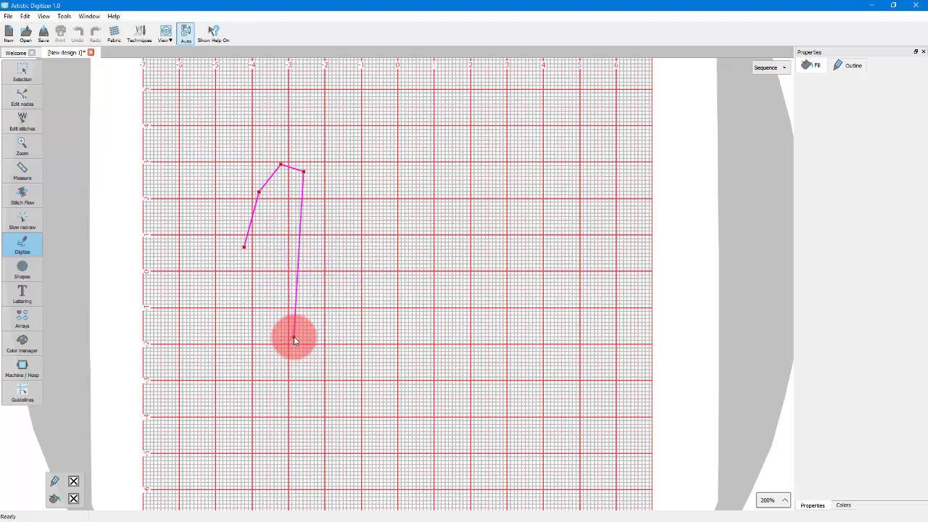
{"action": "key", "text": "BackSpace"}
{"action": "key", "text": "BackSpace"}
{"action": "key", "text": "BackSpace"}
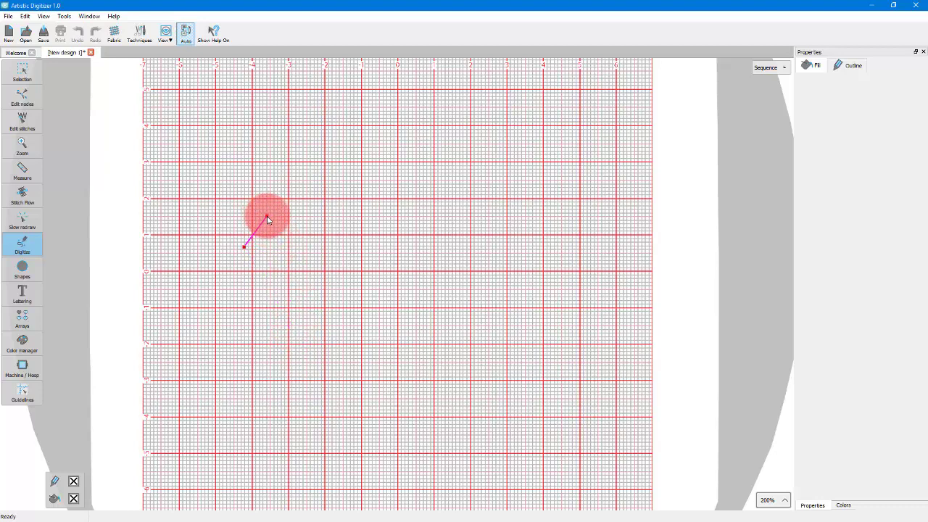
{"action": "left_click", "coordinate": [271, 207]}
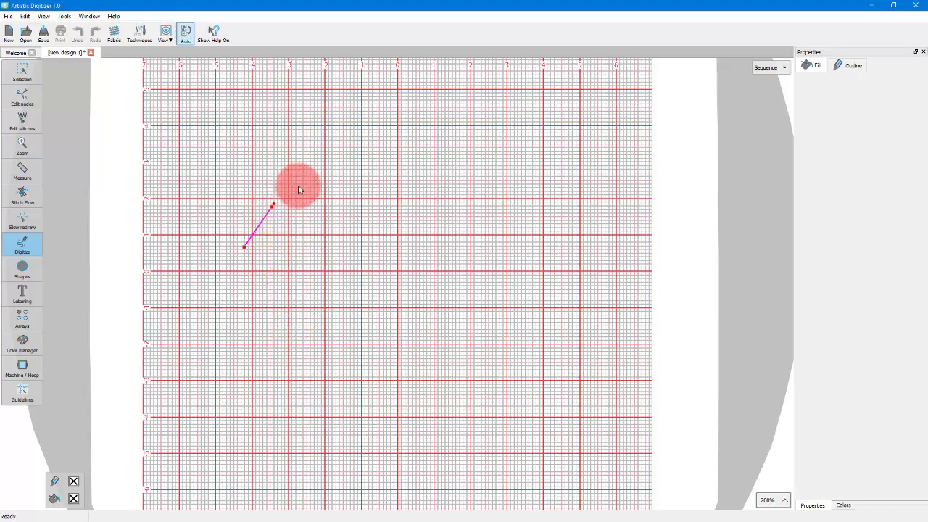
{"action": "left_click", "coordinate": [310, 175]}
{"action": "left_click", "coordinate": [324, 203]}
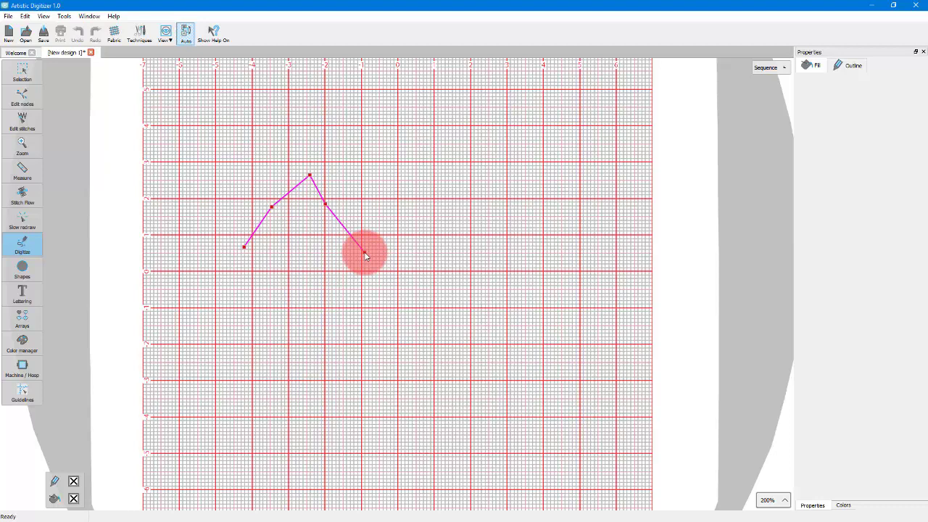
{"action": "key", "text": "Return"}
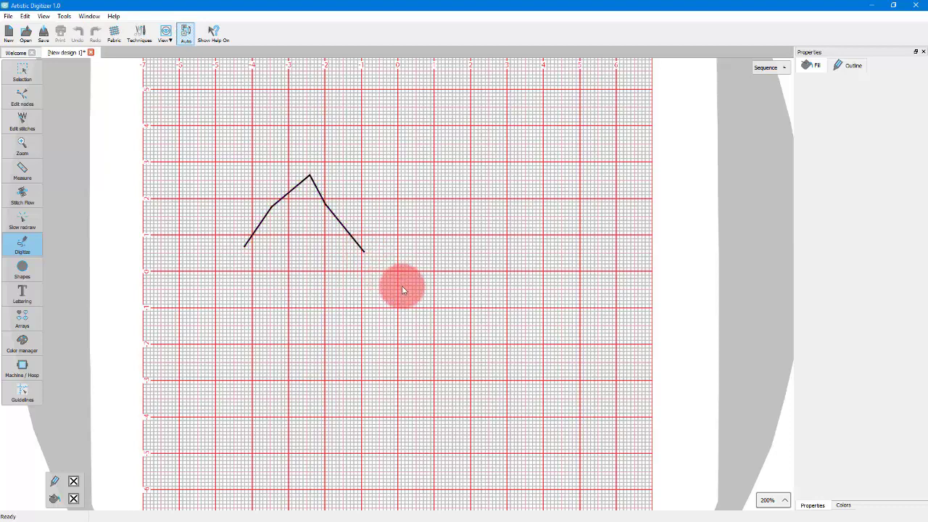
Step: Draw a second peak, join both into an M-shaped outline, and begin a lower line
{"action": "left_click", "coordinate": [388, 250]}
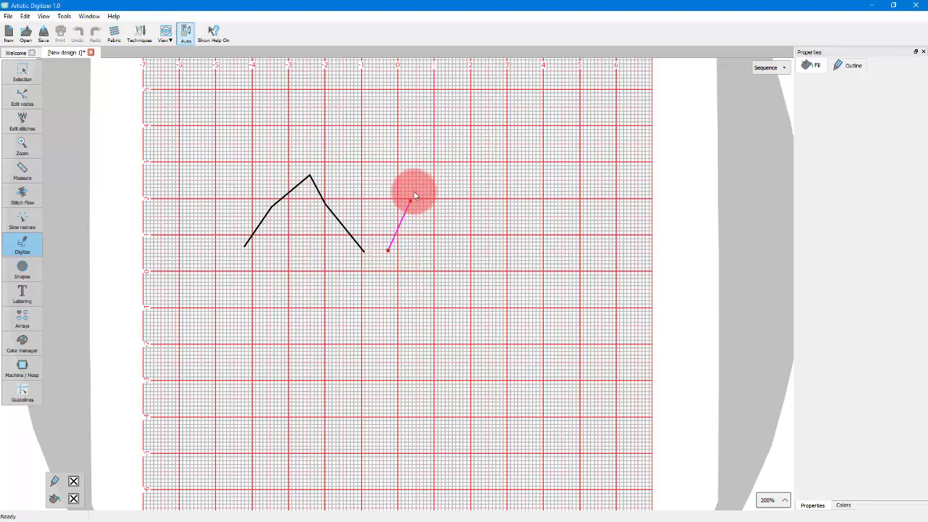
{"action": "left_click", "coordinate": [417, 187]}
{"action": "left_click", "coordinate": [444, 162]}
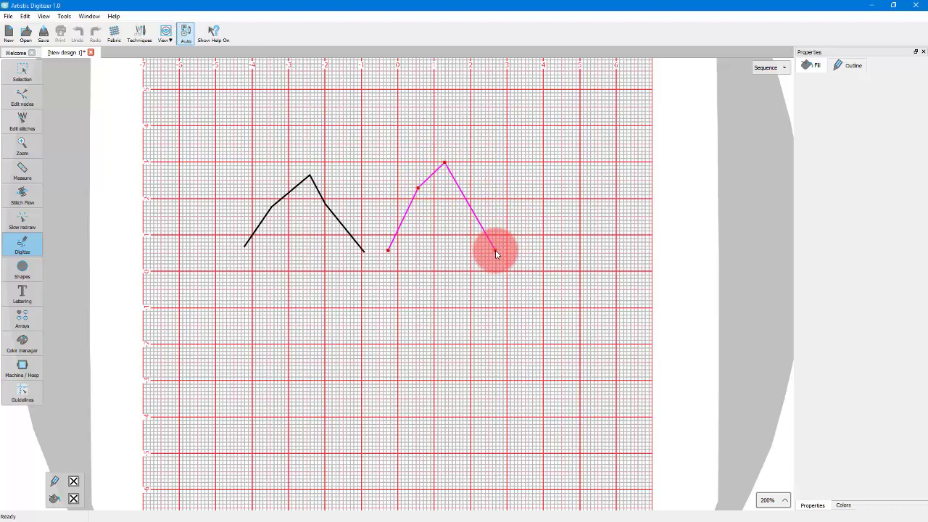
{"action": "left_click", "coordinate": [495, 250]}
{"action": "right_click", "coordinate": [487, 264]}
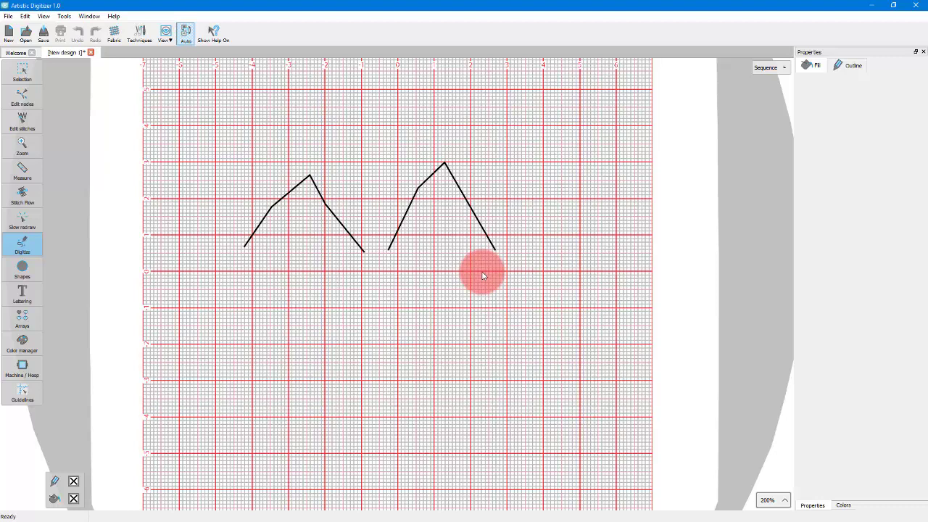
{"action": "right_click", "coordinate": [484, 275]}
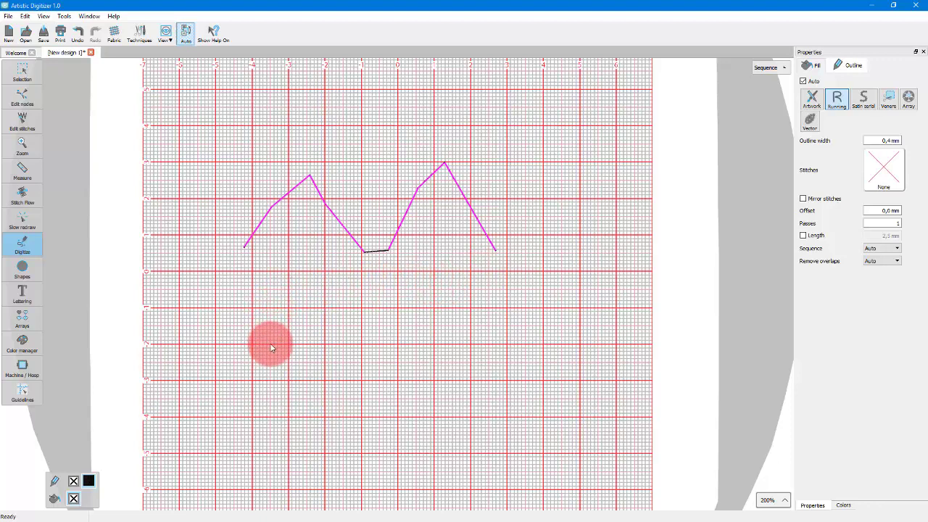
{"action": "left_click", "coordinate": [294, 377]}
{"action": "left_click", "coordinate": [334, 327]}
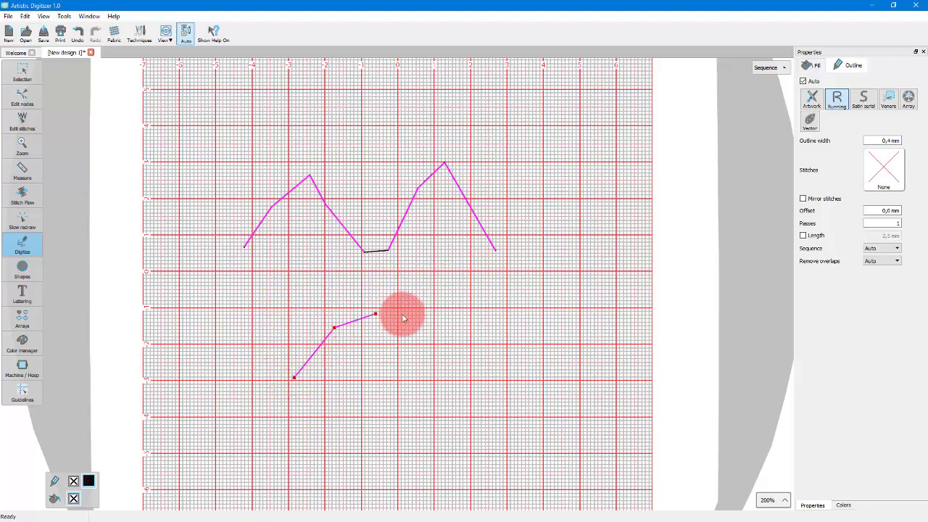
Step: Complete the four-point hump outline (about 49.3 × 16.5 mm) and return to selection
{"action": "left_click", "coordinate": [417, 321]}
{"action": "left_click", "coordinate": [468, 372]}
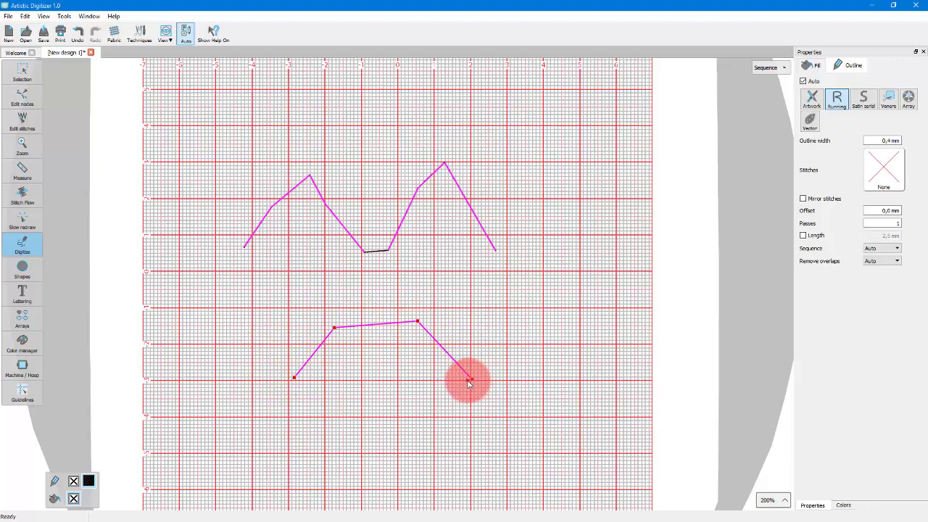
{"action": "double_click", "coordinate": [471, 379]}
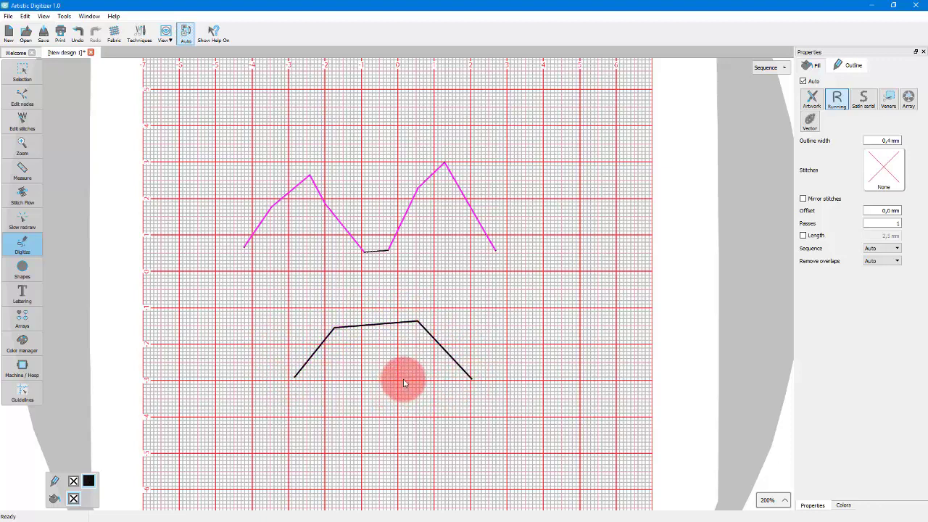
{"action": "key", "text": "Tab"}
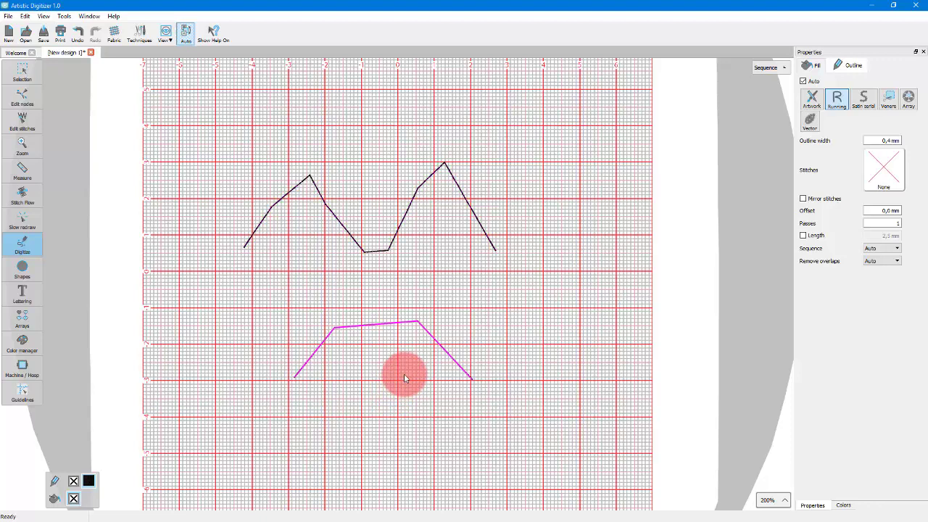
{"action": "key", "text": "Escape"}
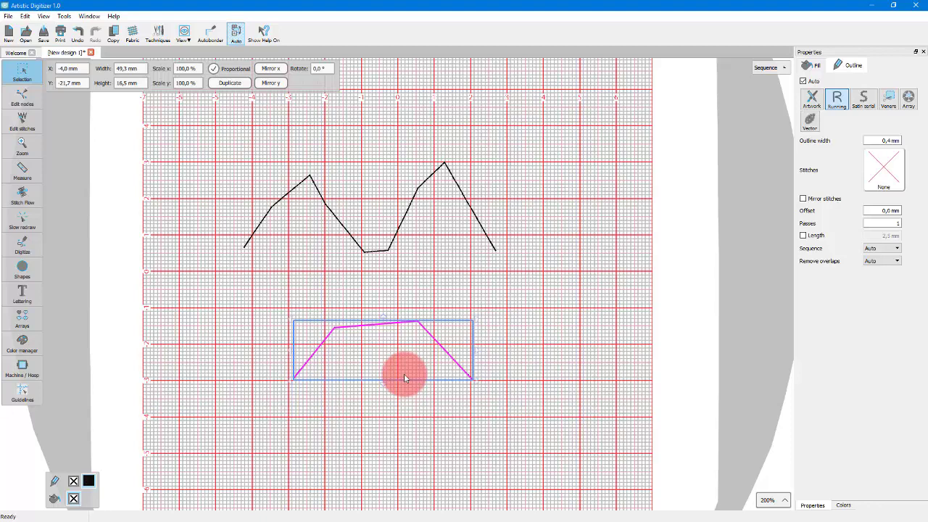
{"action": "left_click", "coordinate": [30, 81]}
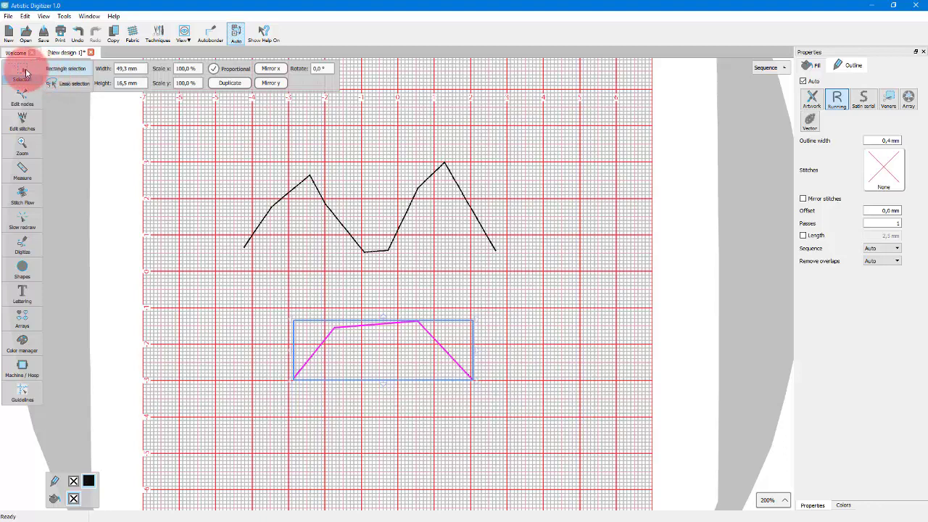
{"action": "left_click", "coordinate": [26, 73]}
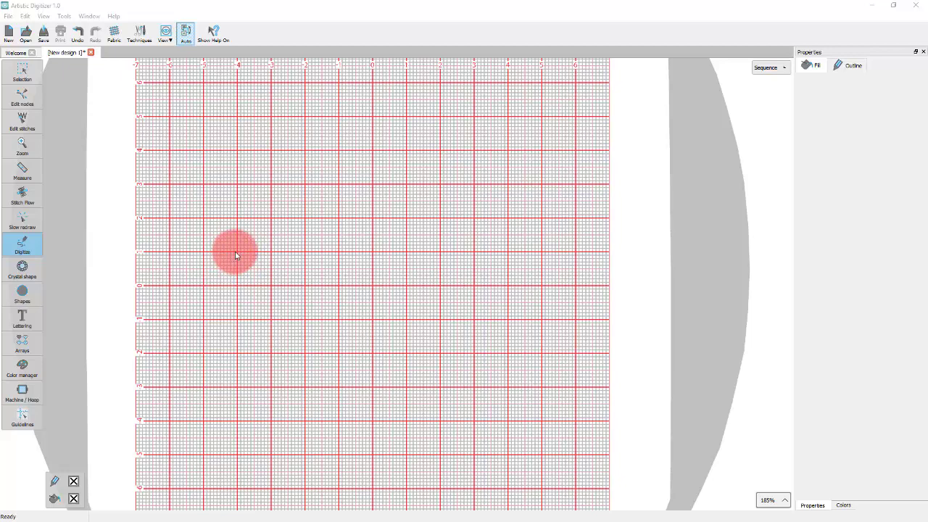
Step: Digitize a four-corner diamond on the grid's left, closing it into a red fill
{"action": "left_click", "coordinate": [236, 250]}
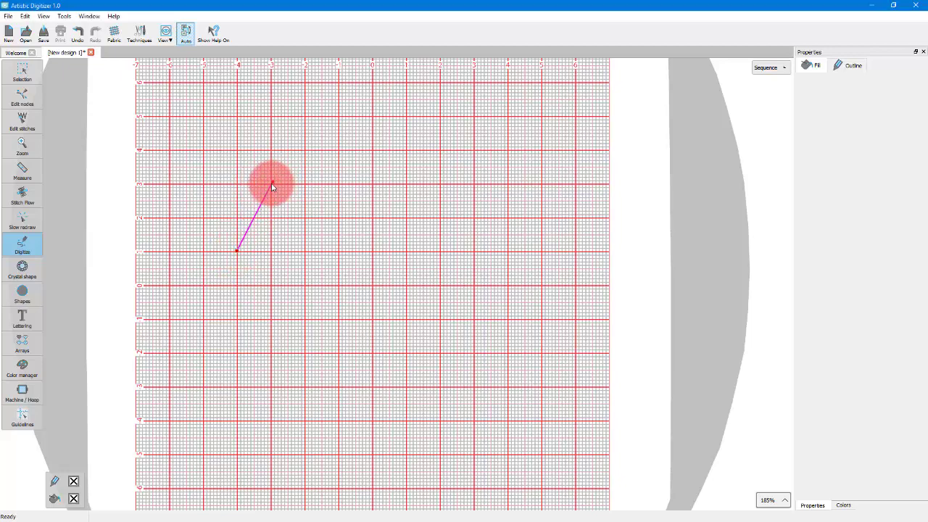
{"action": "left_click", "coordinate": [270, 186]}
{"action": "left_click", "coordinate": [303, 247]}
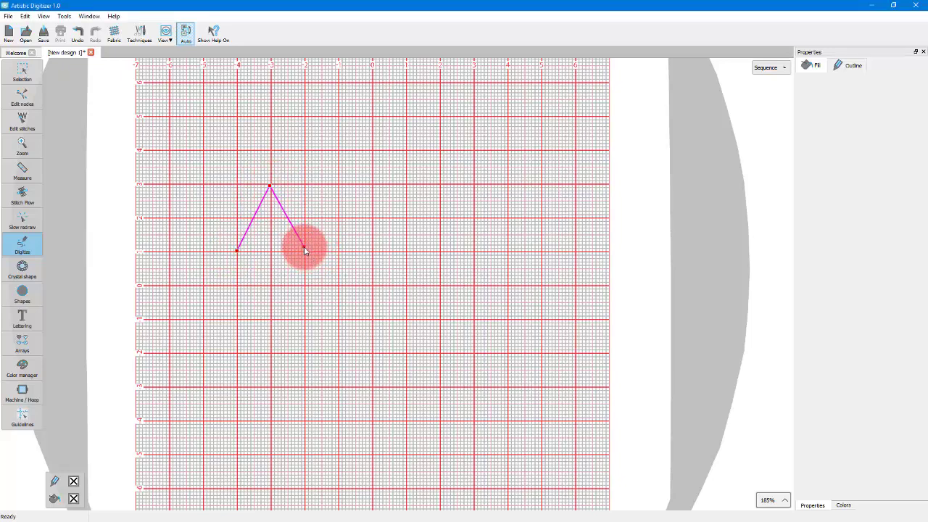
{"action": "left_click", "coordinate": [270, 318]}
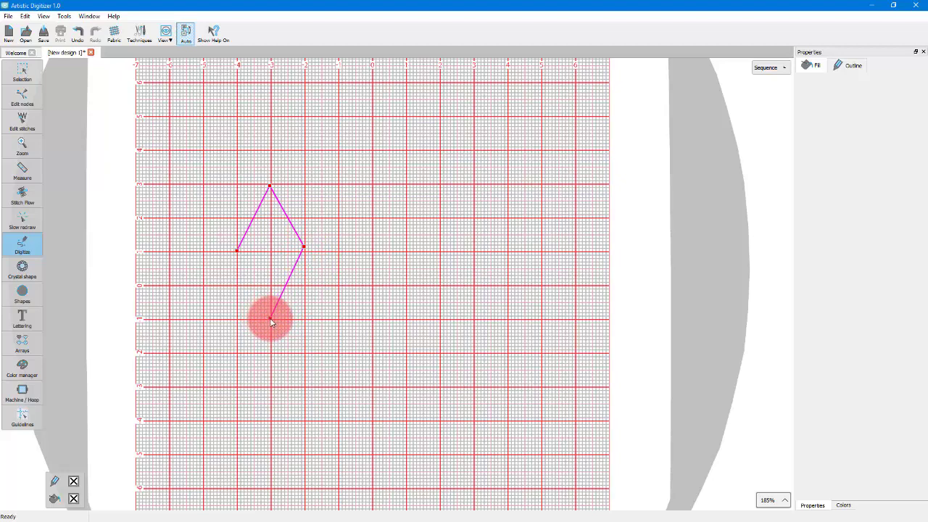
{"action": "left_click", "coordinate": [239, 255]}
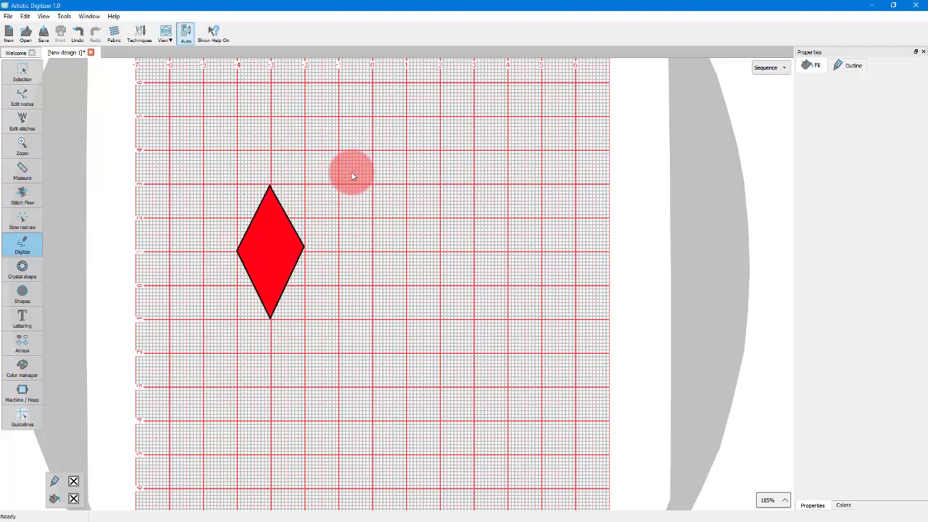
Step: Draw two curved arches right of the diamond, trailing a segment below
{"action": "left_click", "coordinate": [340, 251]}
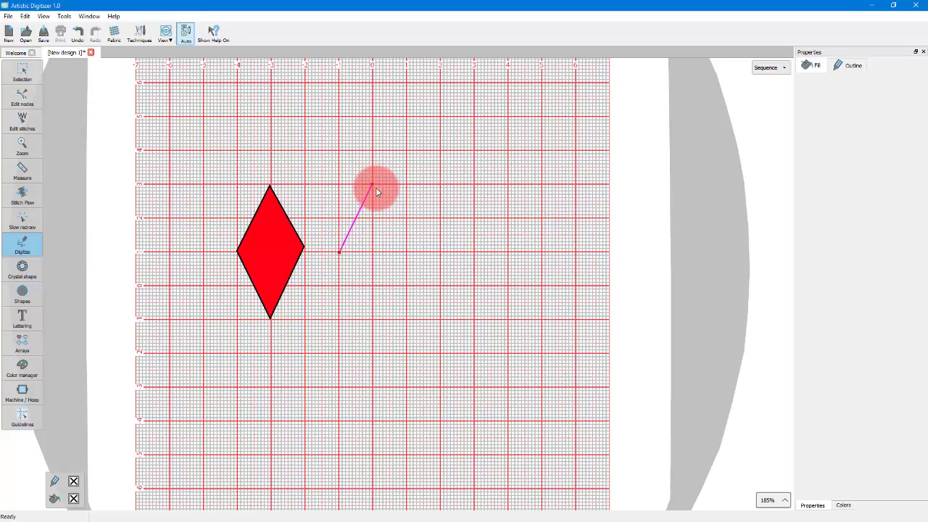
{"action": "right_click", "coordinate": [376, 191]}
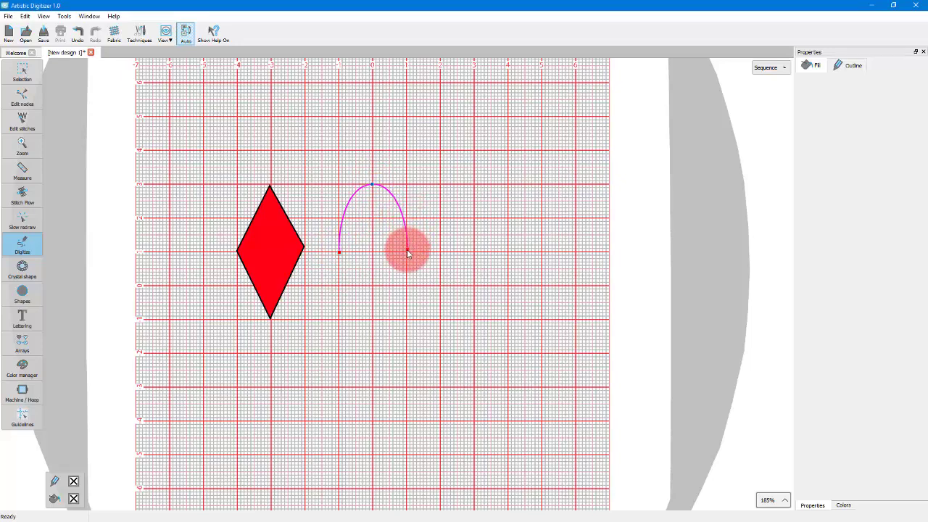
{"action": "left_click", "coordinate": [407, 250]}
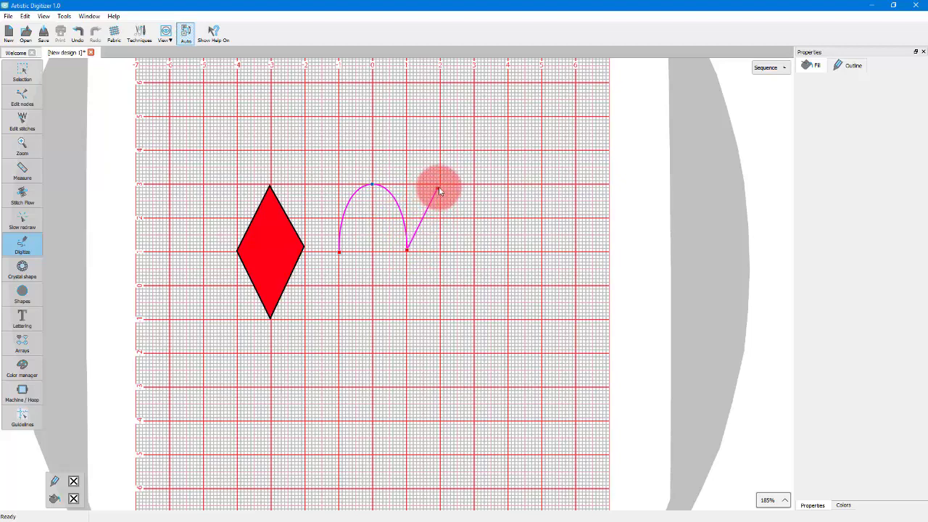
{"action": "left_click", "coordinate": [441, 185]}
{"action": "right_click", "coordinate": [441, 186]}
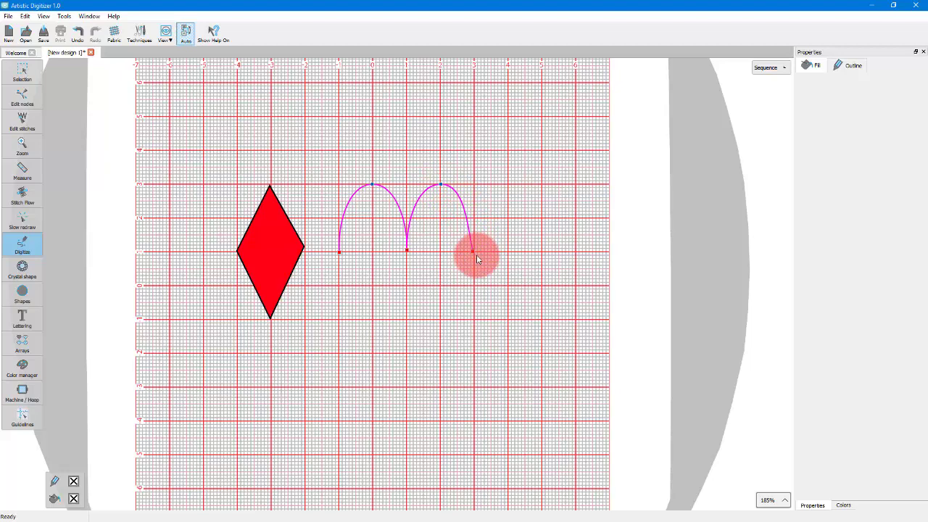
{"action": "left_click", "coordinate": [473, 252]}
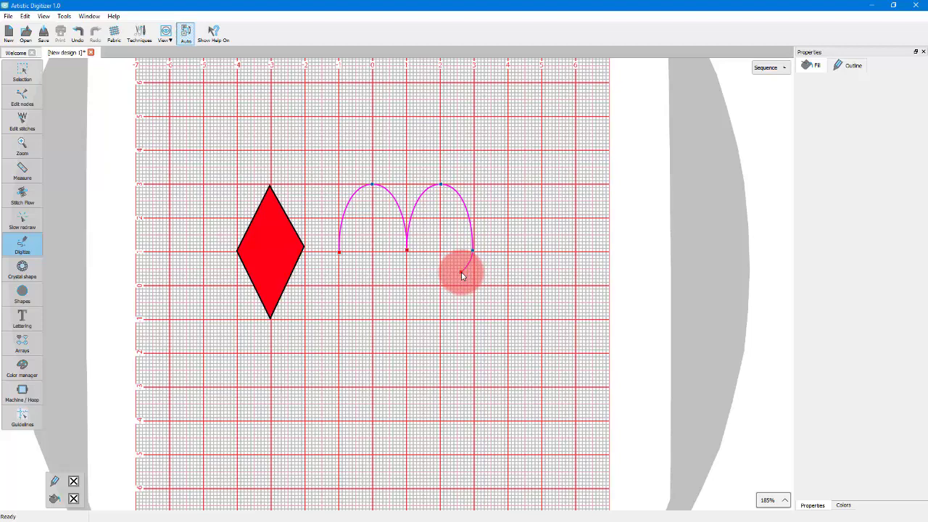
{"action": "left_click", "coordinate": [462, 273]}
Step: Remove the extra arch nodes and redraw one curved arch as a finished open line
{"action": "key", "text": "BackSpace"}
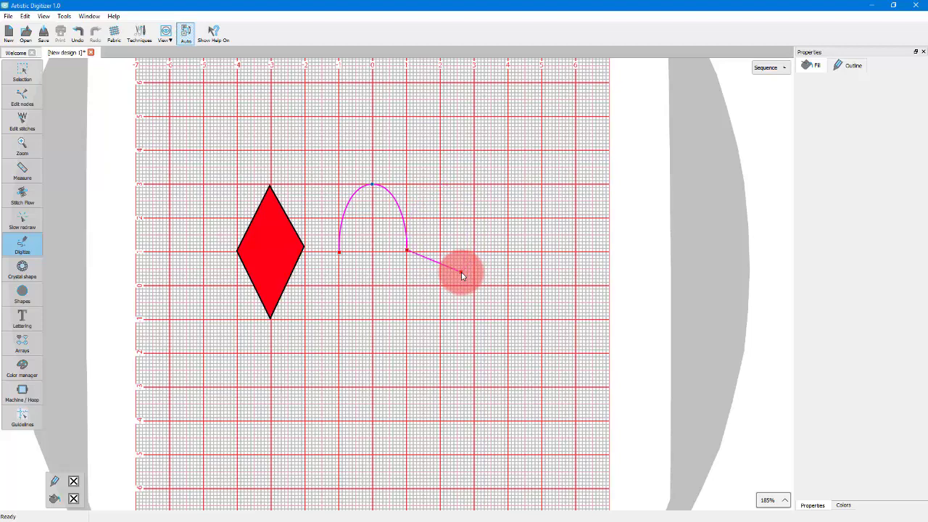
{"action": "key", "text": "BackSpace"}
{"action": "key", "text": "BackSpace"}
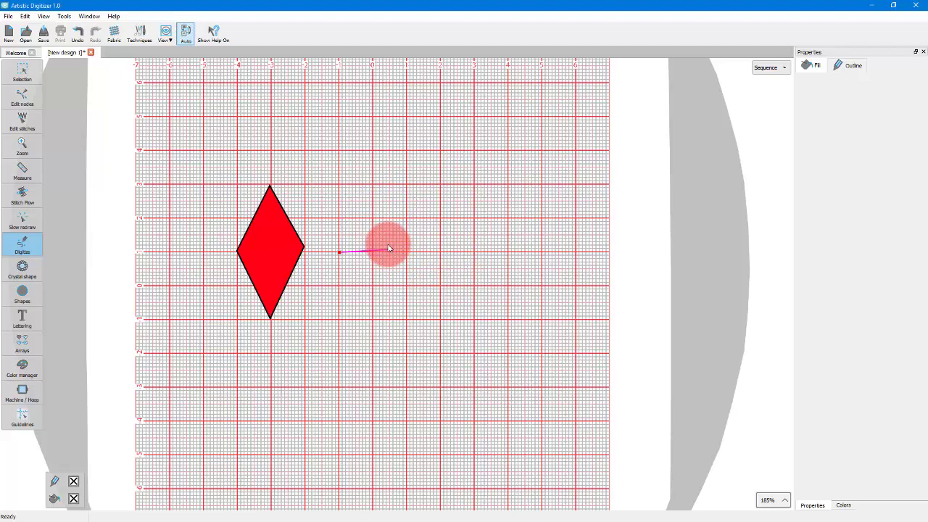
{"action": "left_click", "coordinate": [370, 188]}
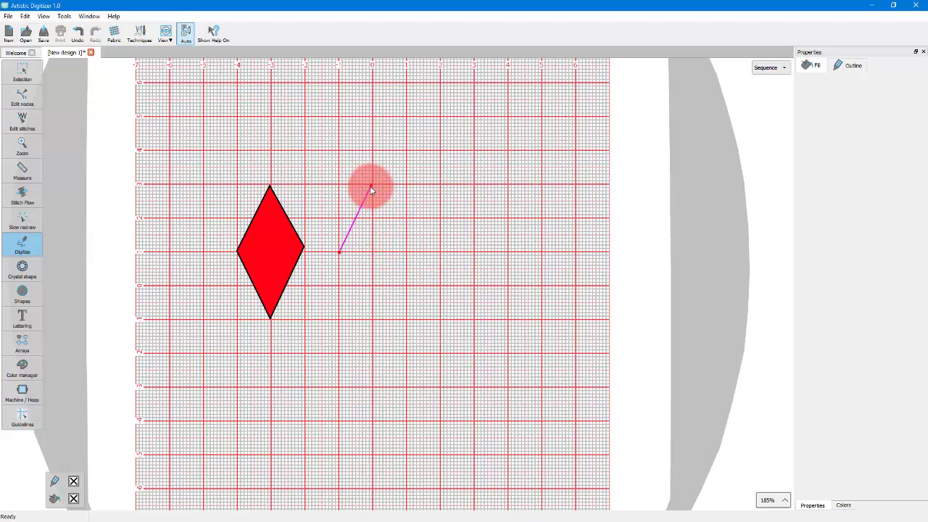
{"action": "right_click", "coordinate": [370, 187]}
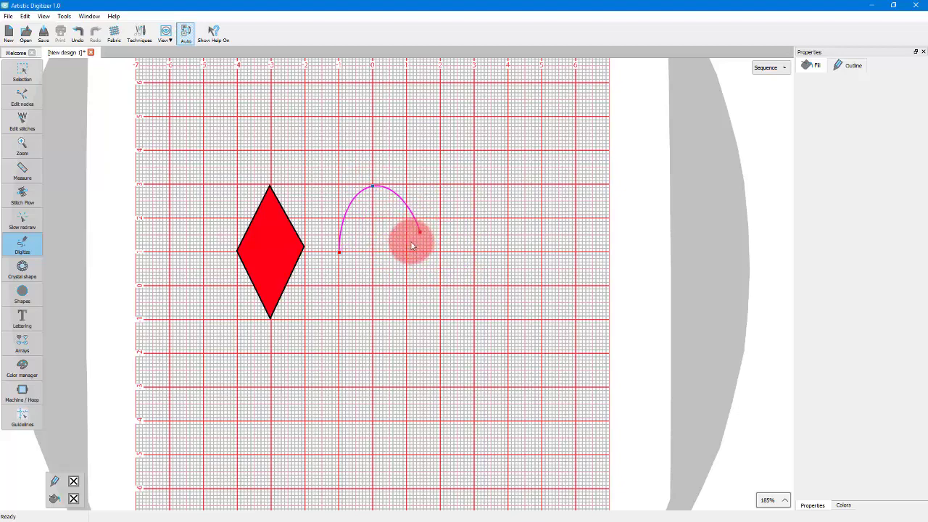
{"action": "left_click", "coordinate": [408, 253]}
{"action": "key", "text": "Return"}
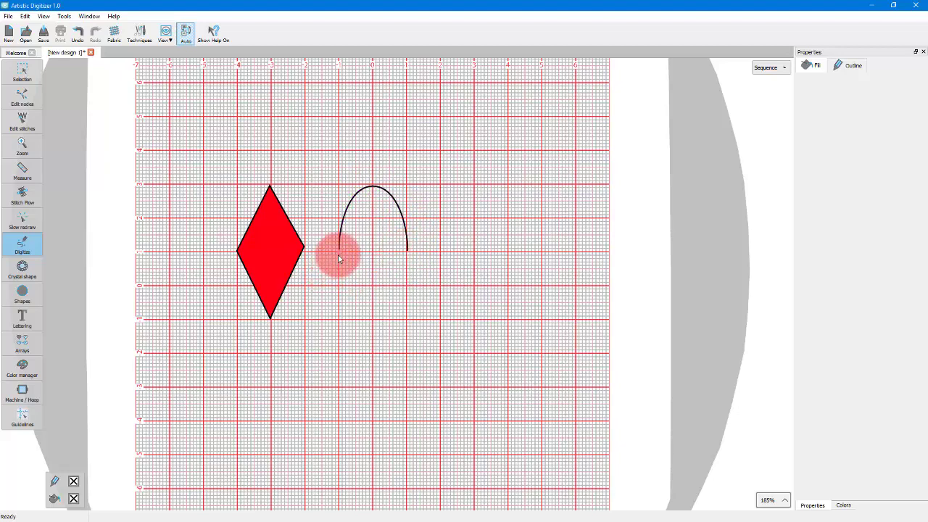
Step: Close the arch into a red-filled ellipse and begin a new outline to its right
{"action": "left_click", "coordinate": [408, 253]}
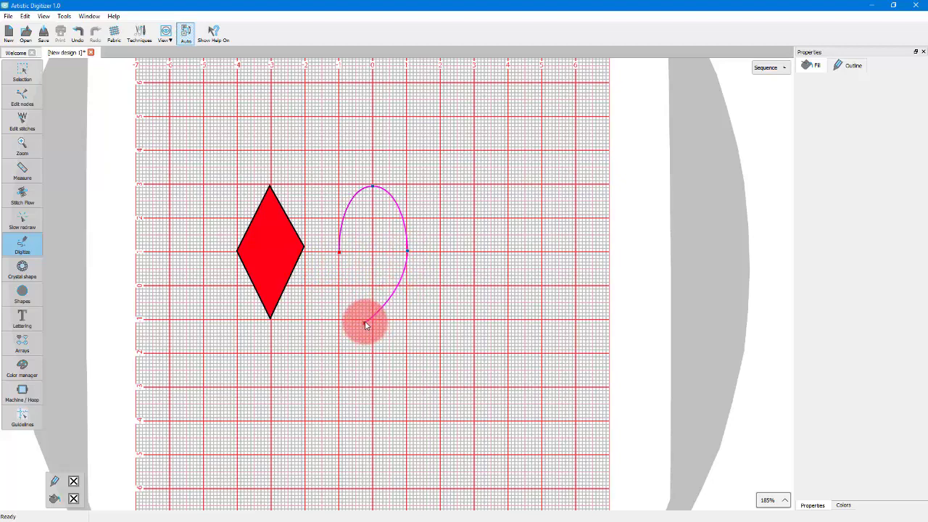
{"action": "left_click", "coordinate": [372, 320]}
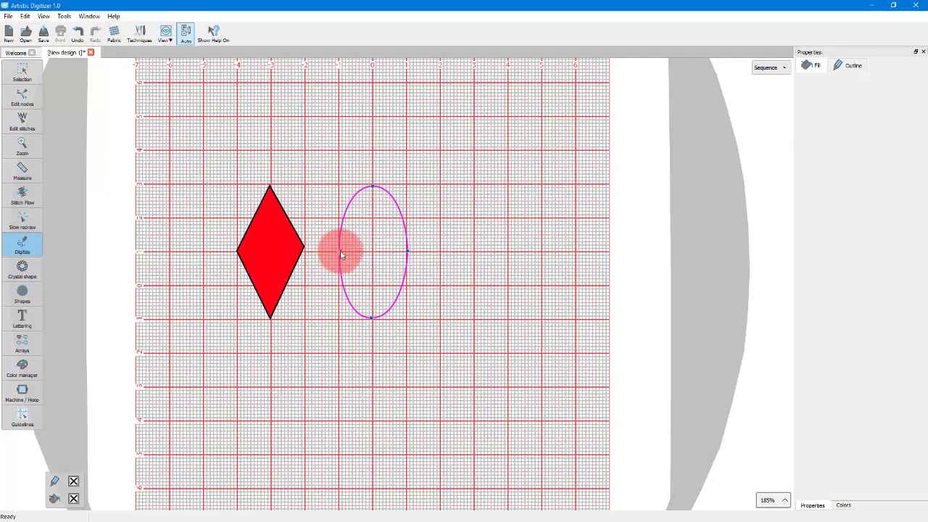
{"action": "left_click", "coordinate": [340, 251]}
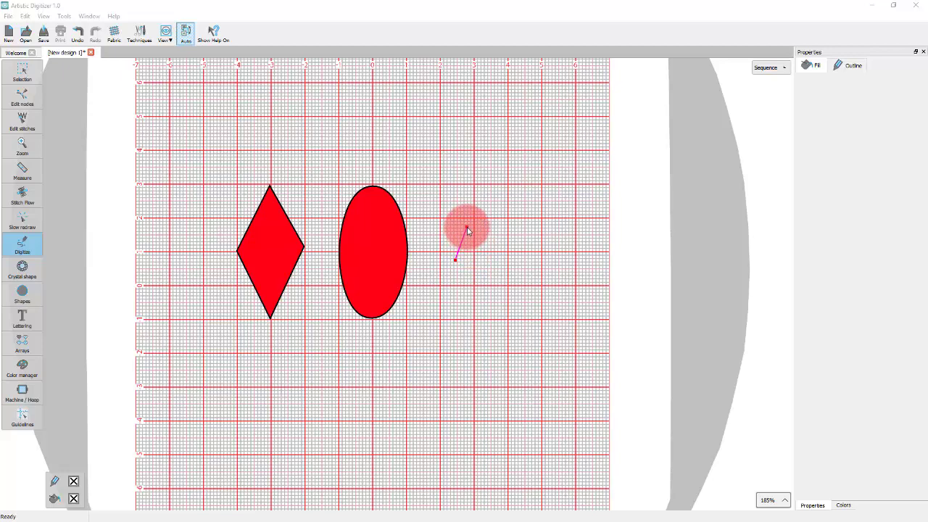
{"action": "left_click", "coordinate": [472, 226]}
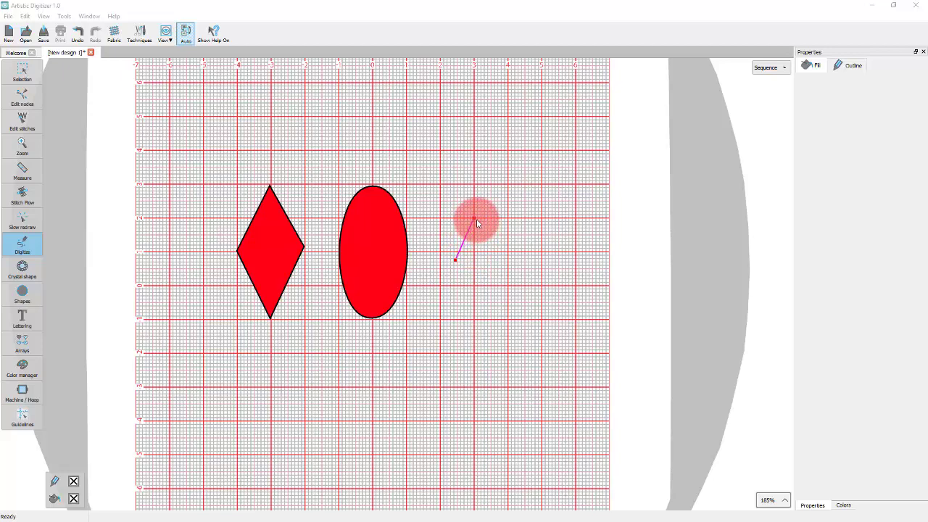
{"action": "left_click", "coordinate": [474, 218]}
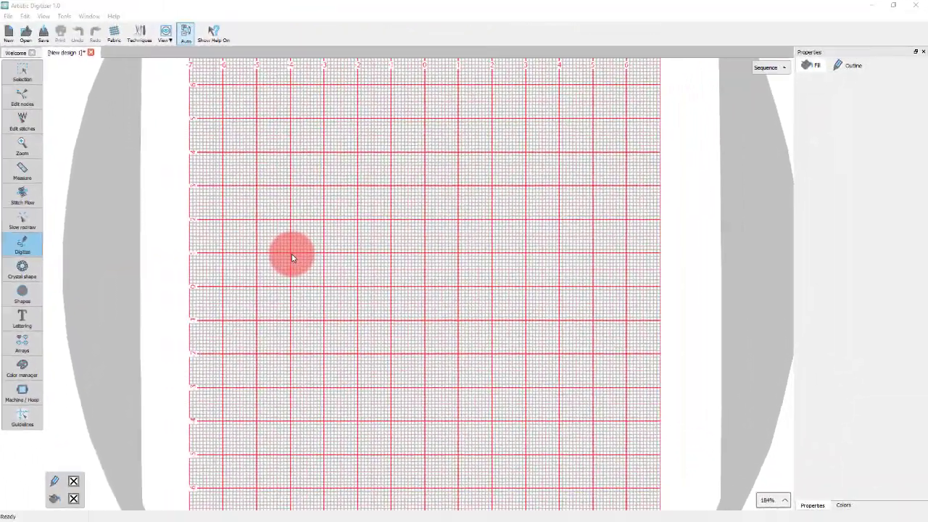
Step: Digitize a large four-corner diamond and close it into a red-filled shape
{"action": "left_click", "coordinate": [291, 254]}
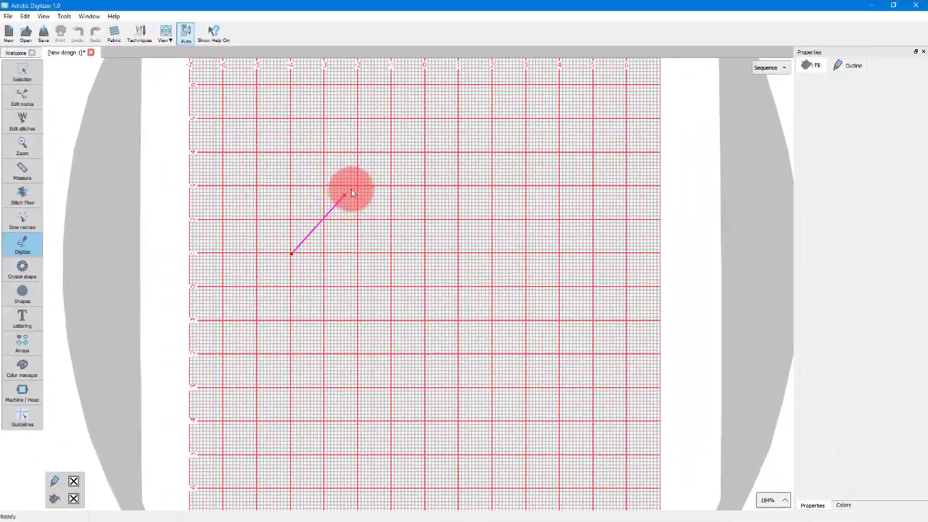
{"action": "left_click", "coordinate": [352, 188]}
{"action": "left_click", "coordinate": [414, 259]}
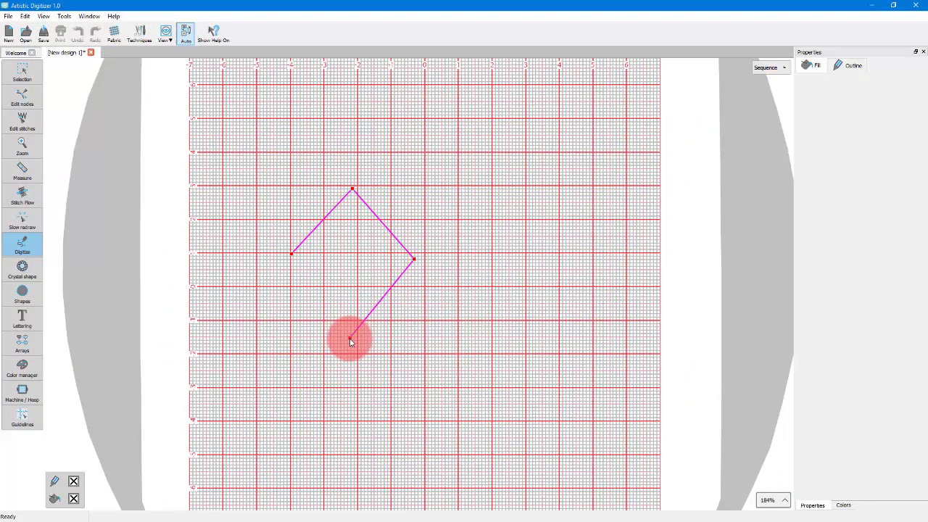
{"action": "left_click", "coordinate": [352, 338]}
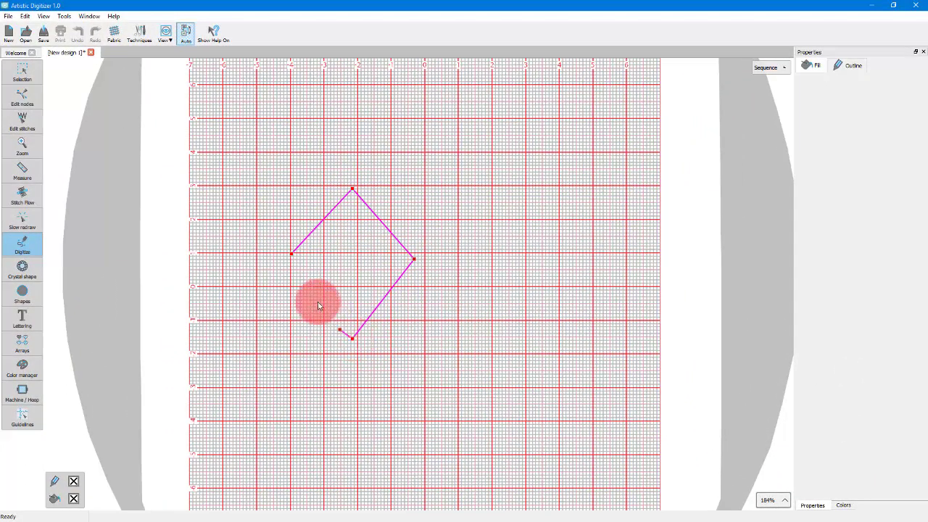
{"action": "left_click", "coordinate": [291, 255]}
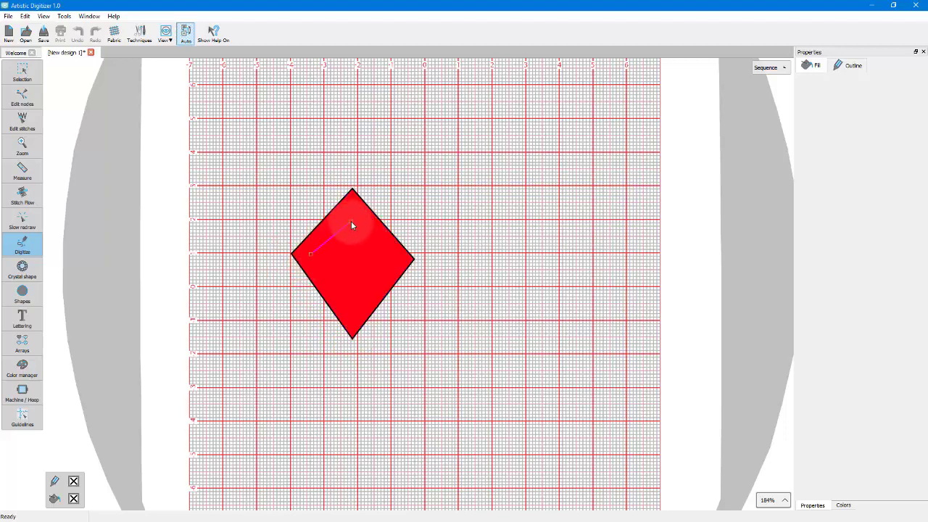